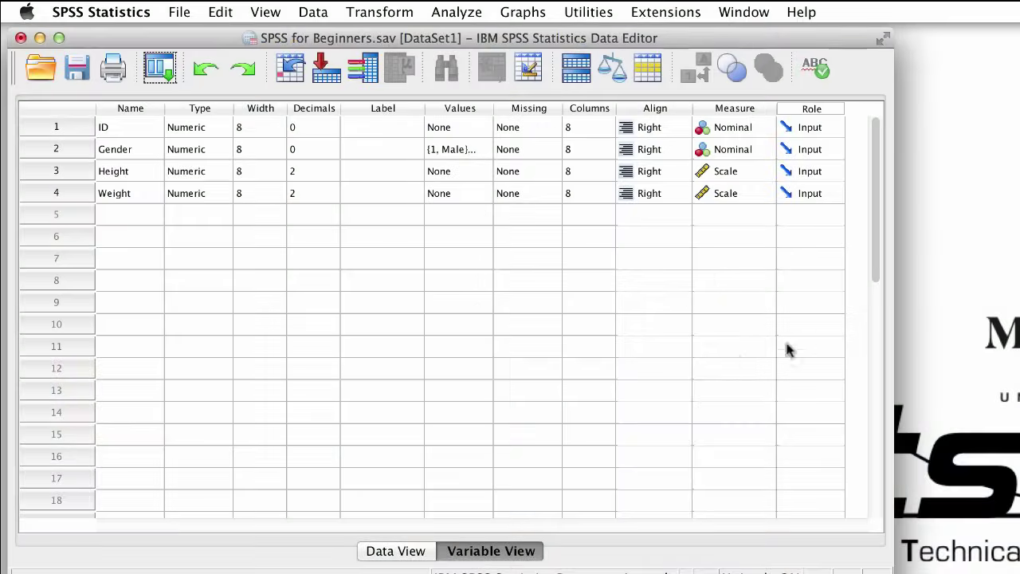
Step: Review Gender's value labels to confirm 1 = Male and 2 = Female
click(35, 152)
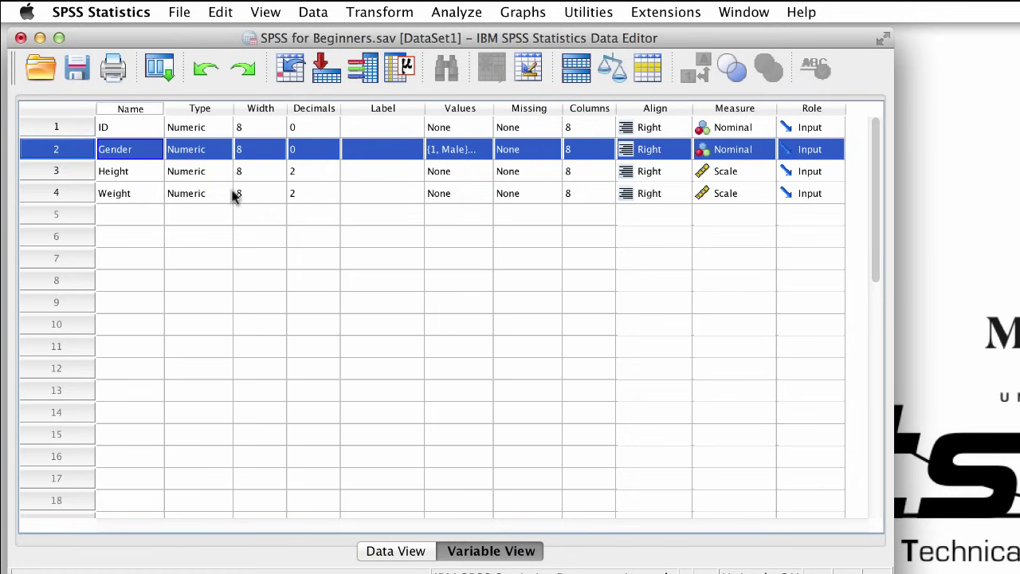
click(485, 151)
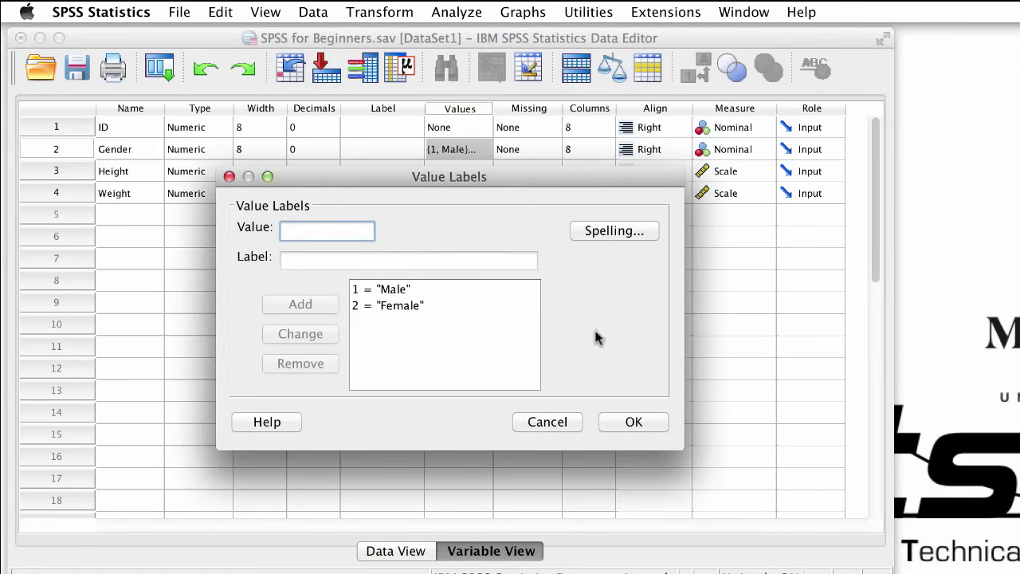
click(639, 421)
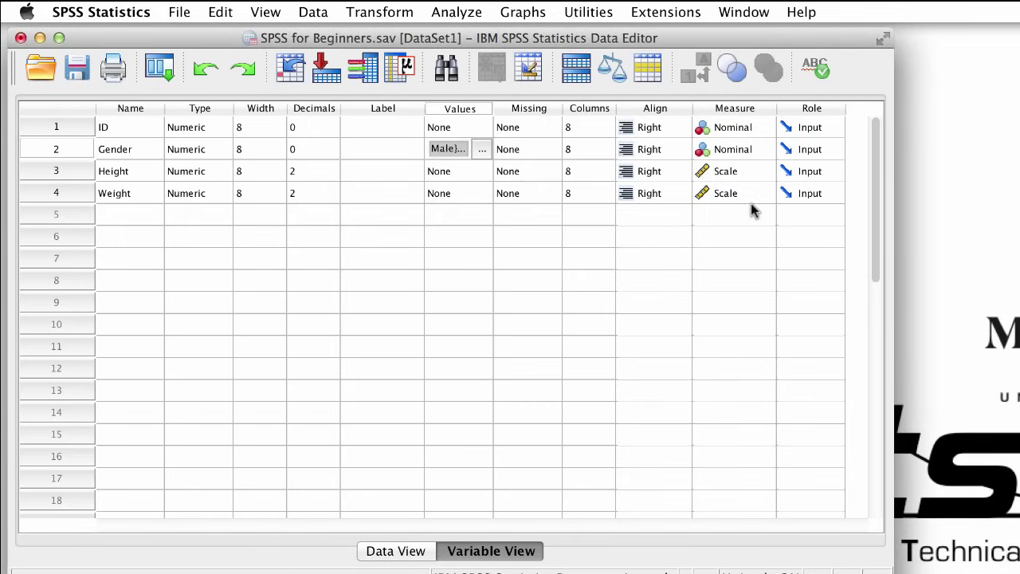
Step: Select the Height and Weight rows, recheck Gender's labels, and open the Analyze menu
click(50, 172)
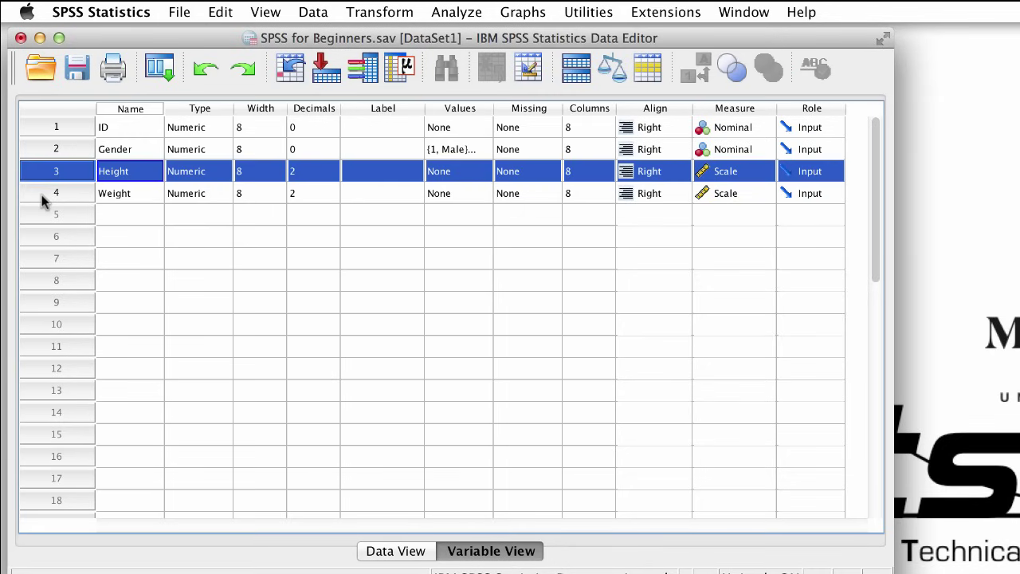
click(44, 202)
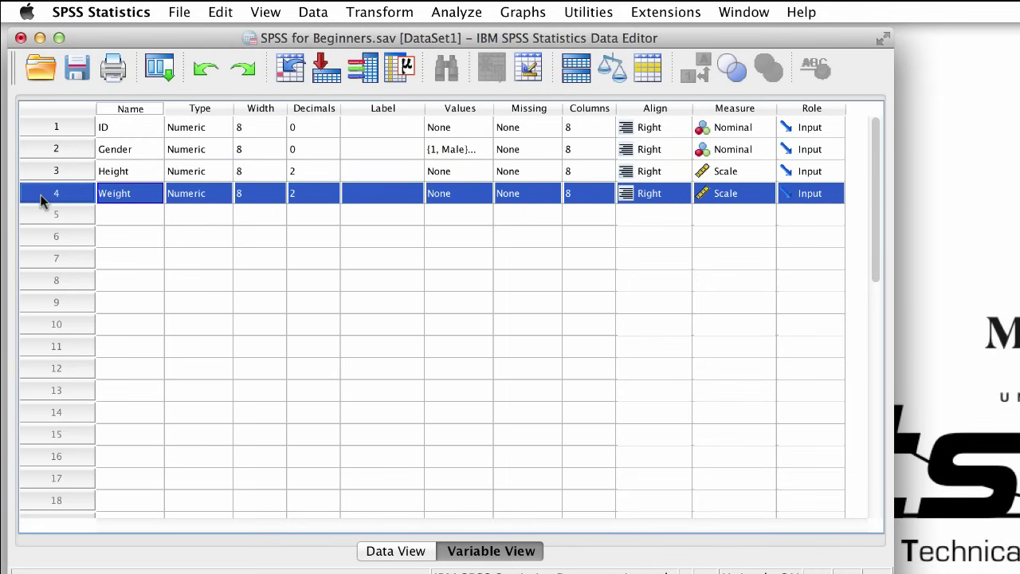
click(38, 177)
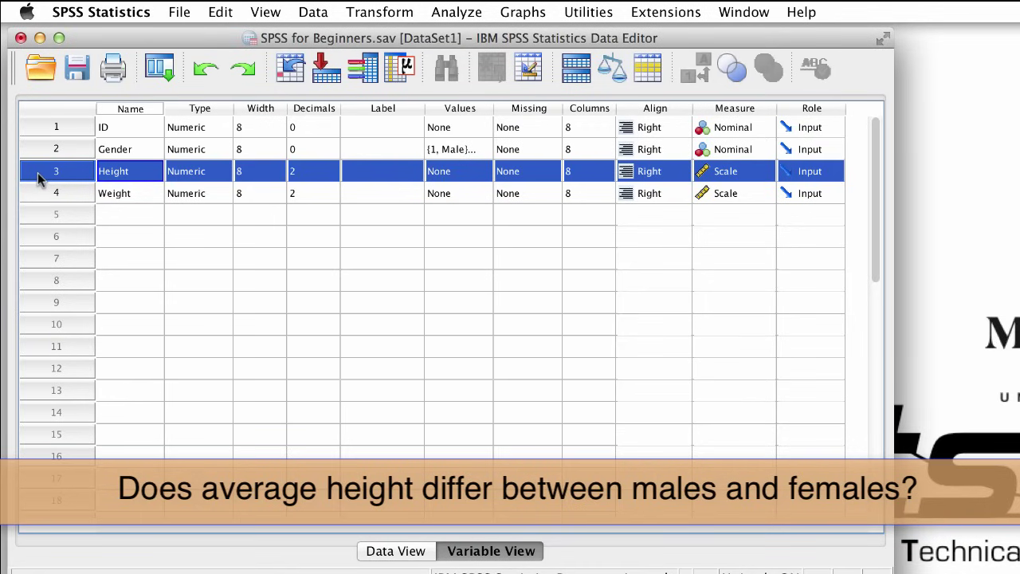
click(462, 149)
click(481, 150)
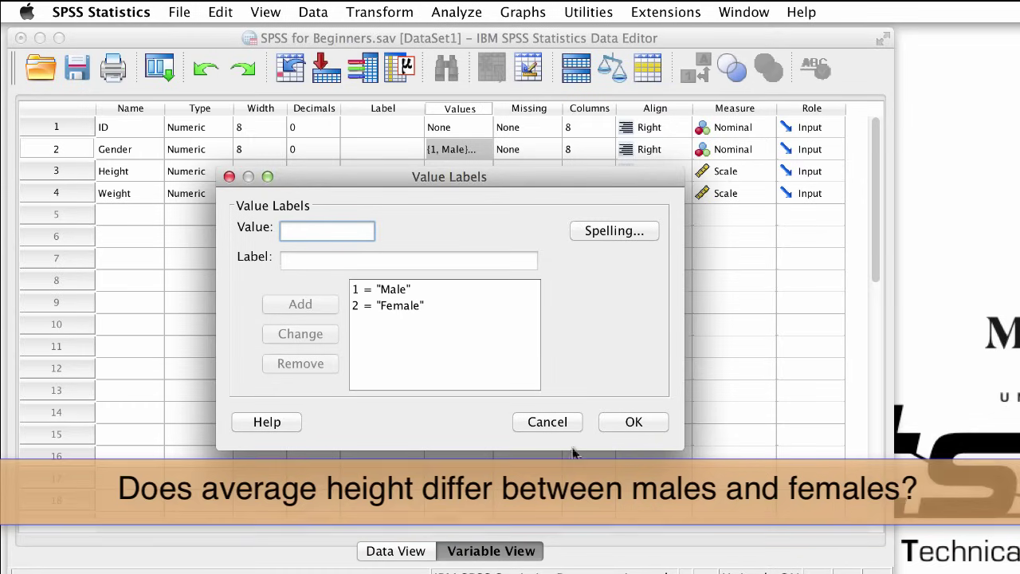
click(559, 424)
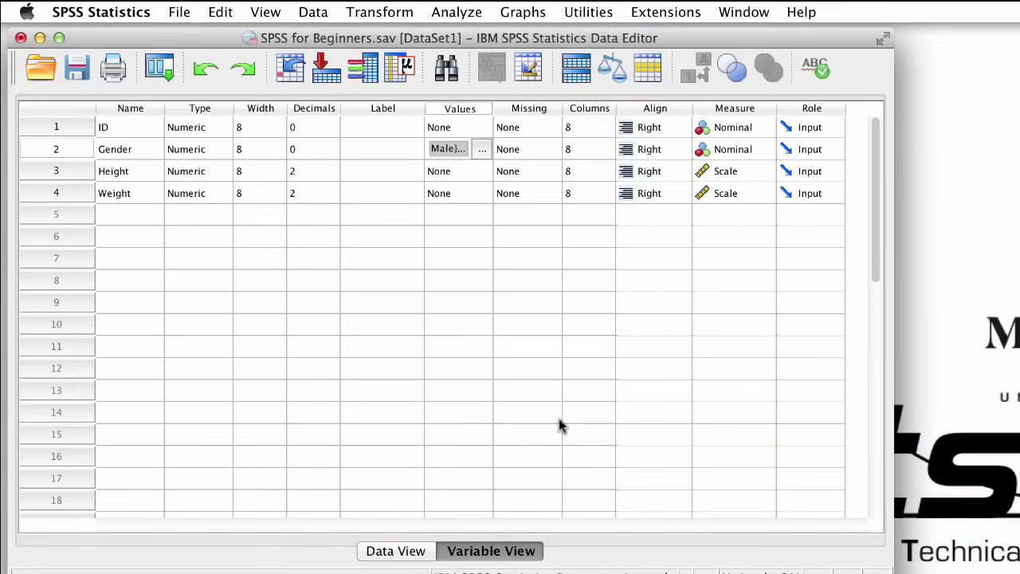
click(474, 13)
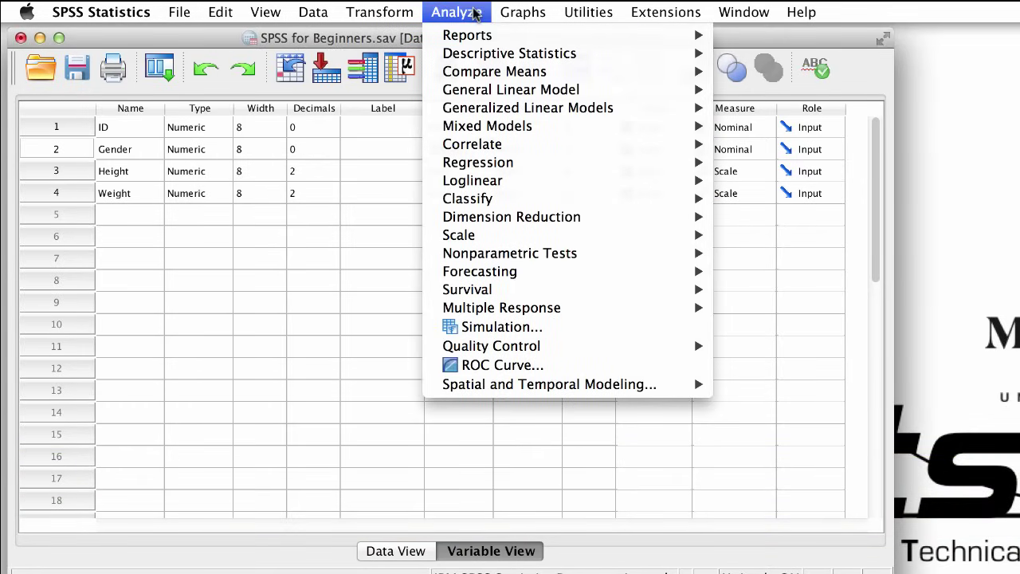
Step: Start an Independent-Samples T Test from Compare Means and add Height as a test variable
mouse_move(485, 76)
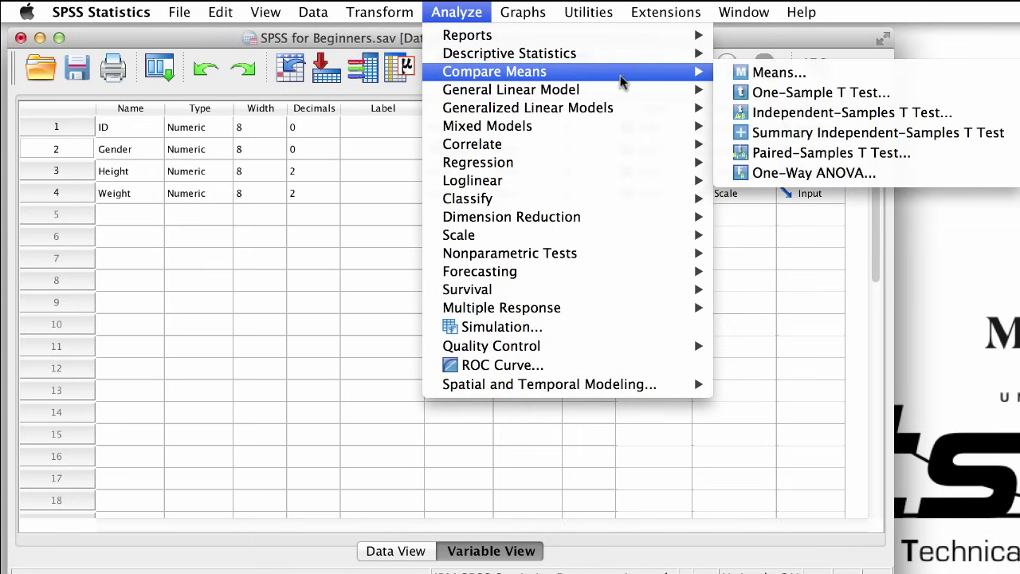
click(865, 118)
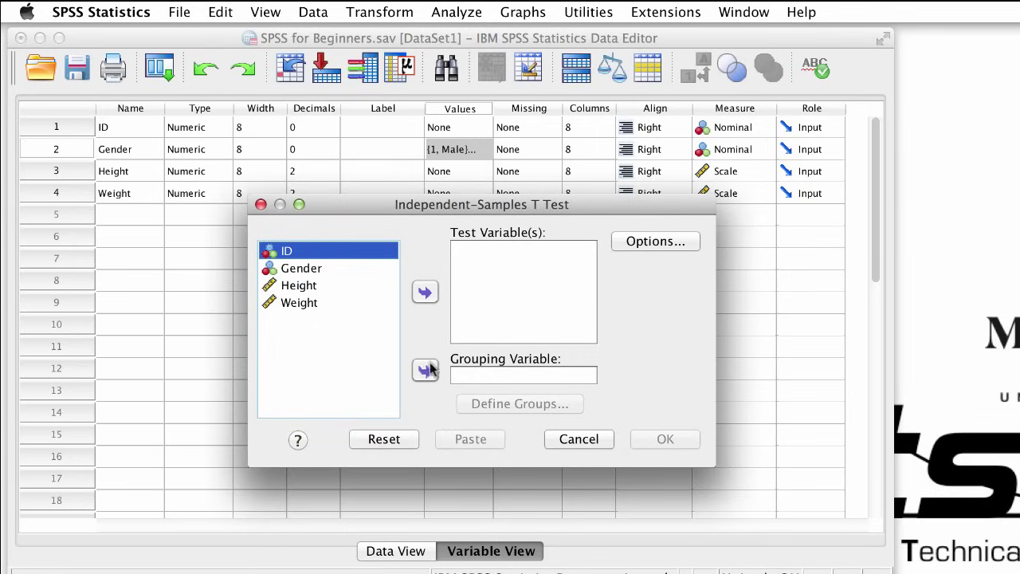
click(323, 288)
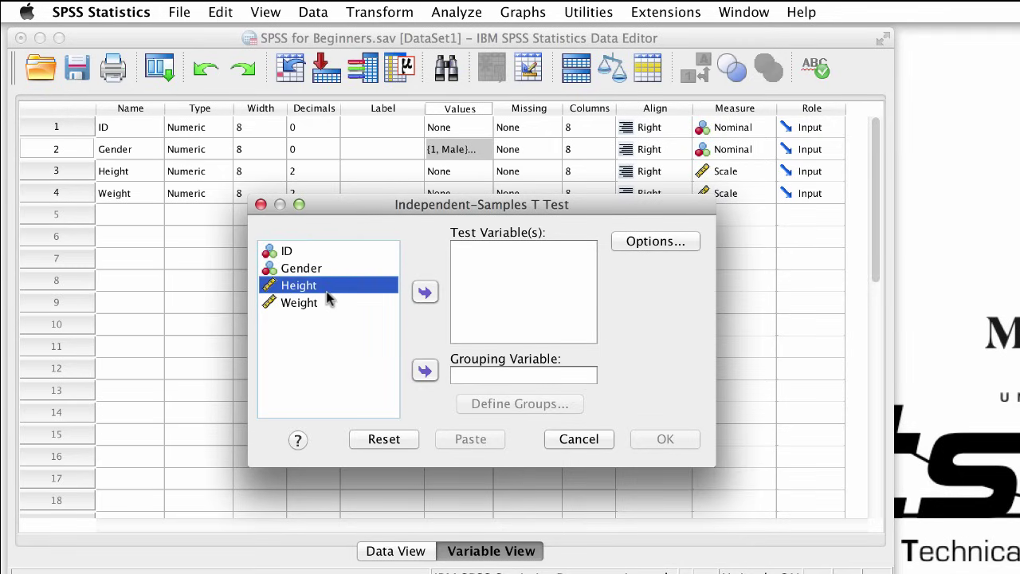
click(331, 306)
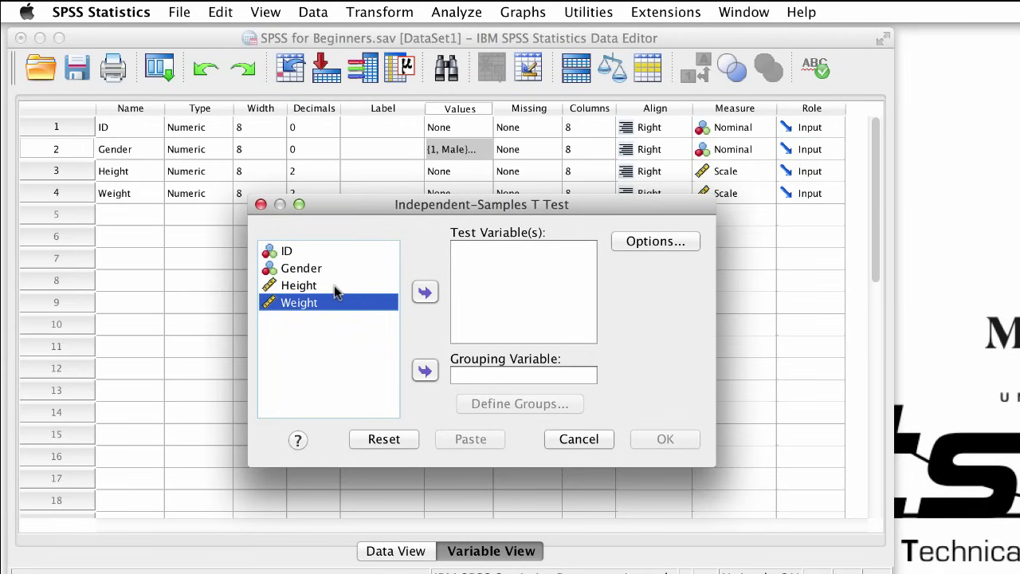
click(349, 288)
click(425, 294)
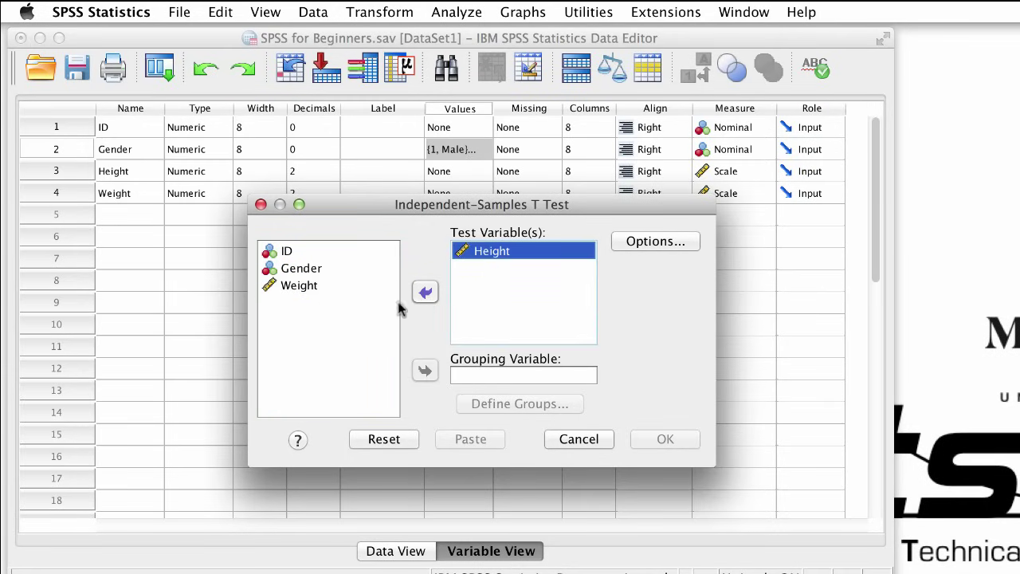
Step: Add Weight as a second test variable and set Gender as the grouping variable
click(338, 287)
click(427, 293)
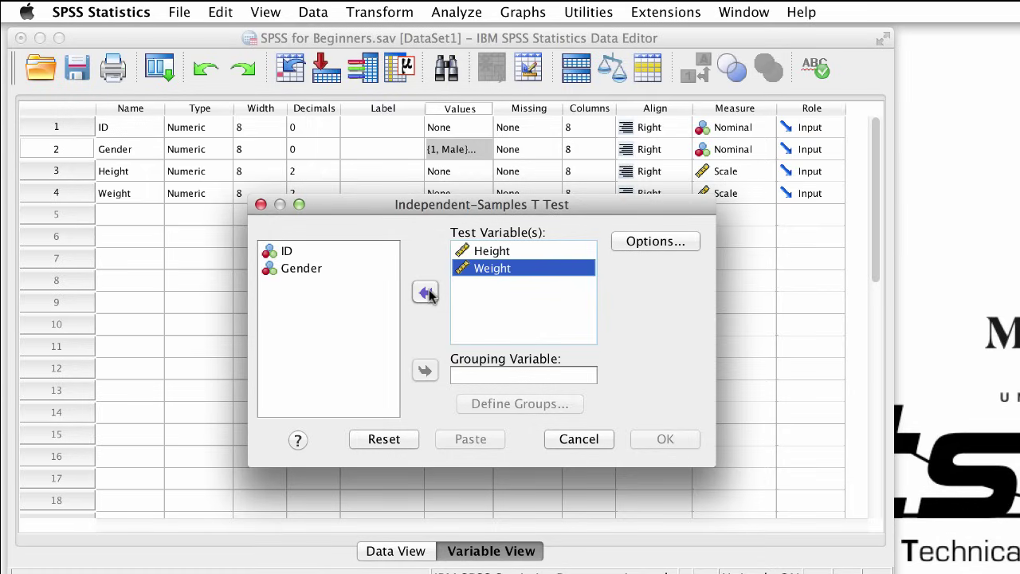
click(344, 268)
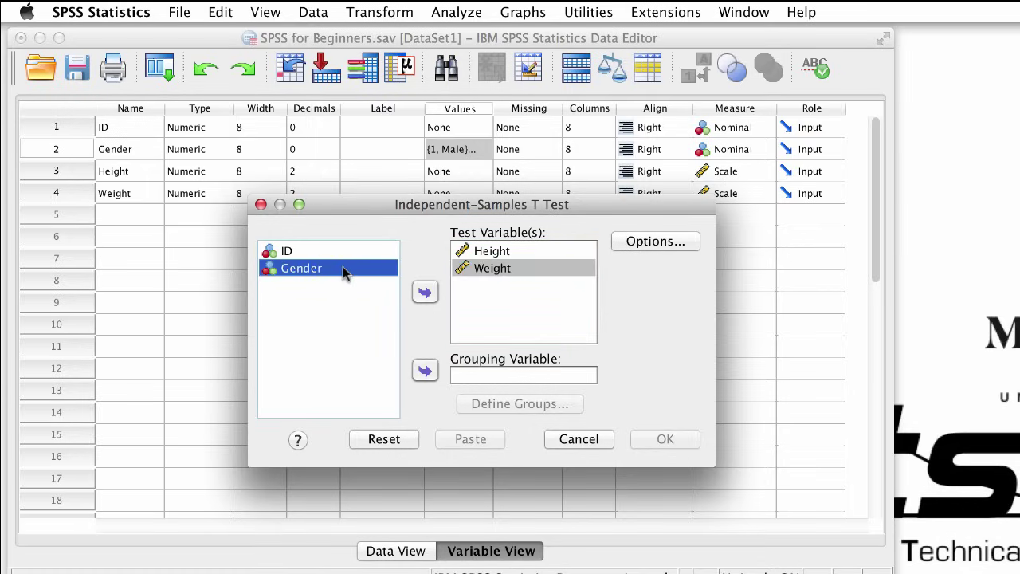
click(425, 370)
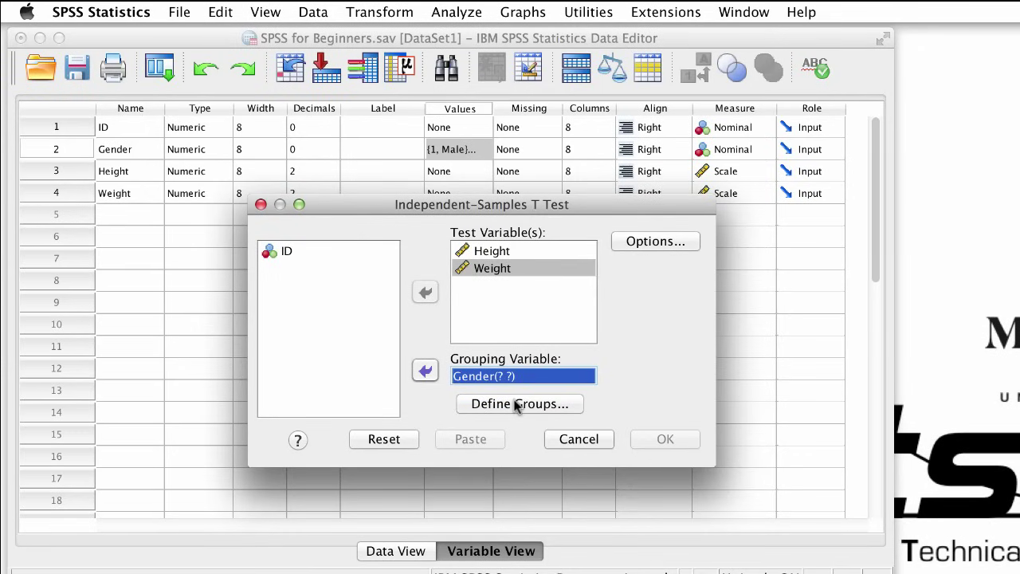
Step: Define Gender groups as 1 and 2, then run the t-test
click(517, 405)
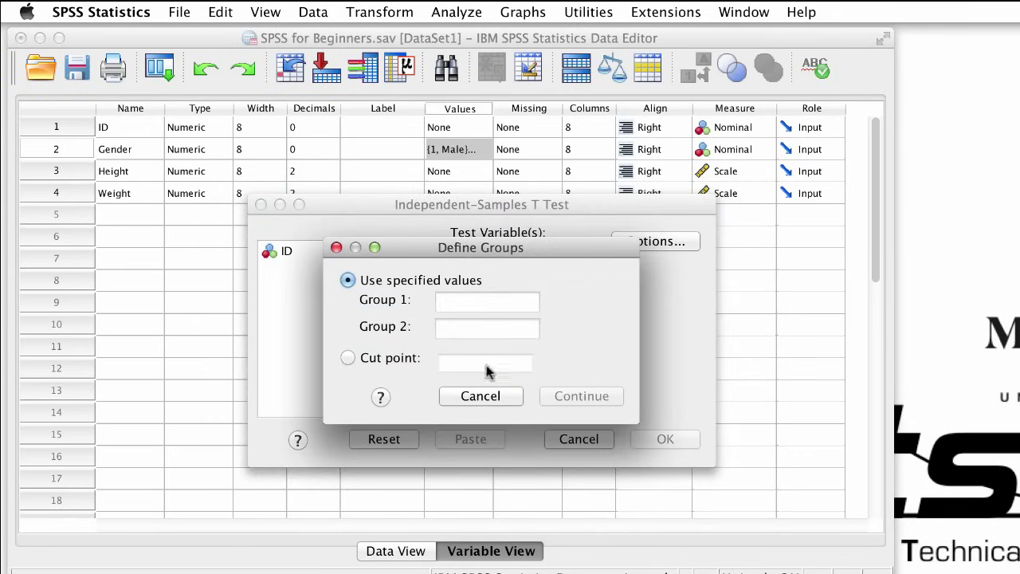
click(449, 304)
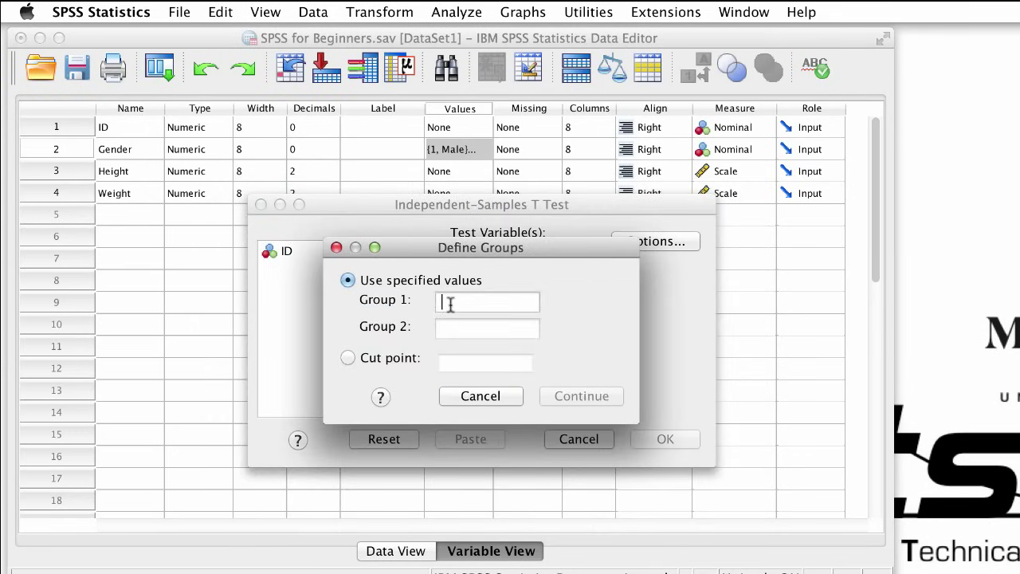
click(498, 332)
text(2)
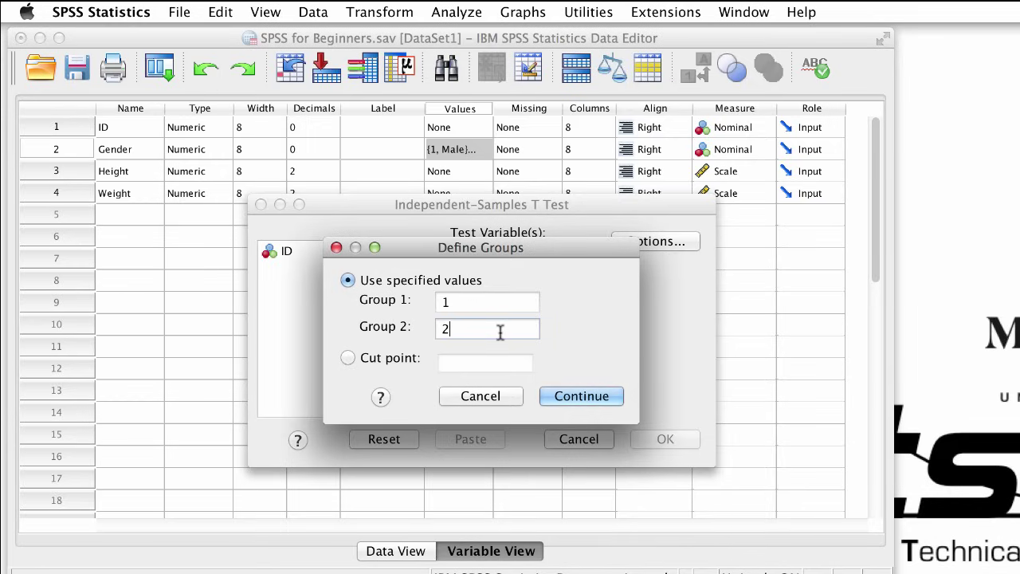
click(609, 394)
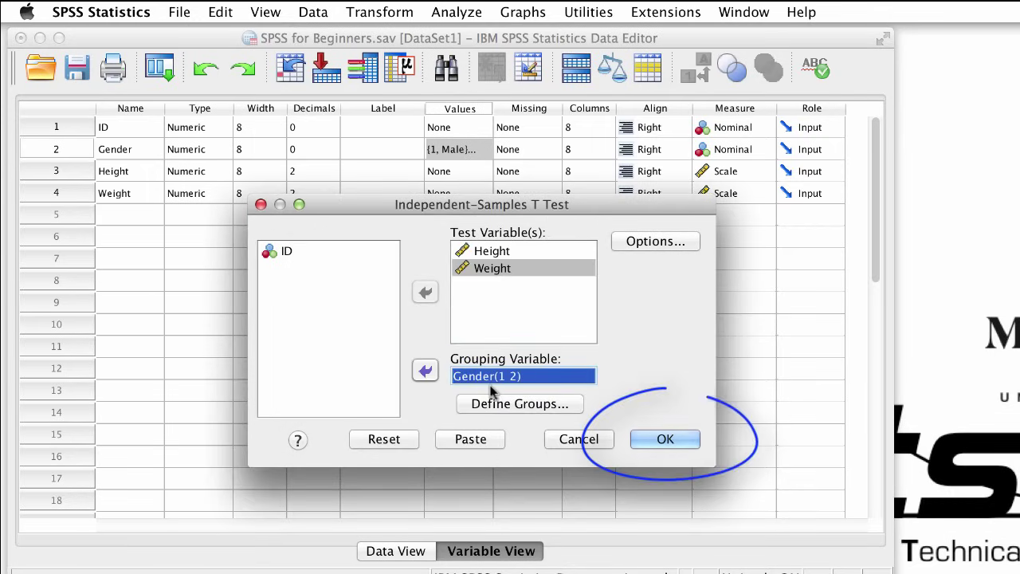
click(662, 439)
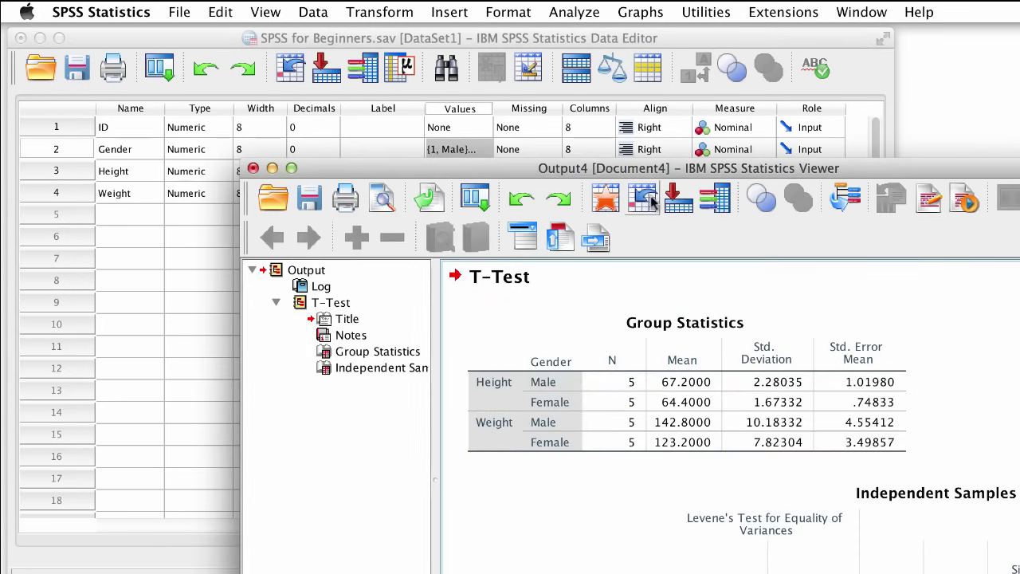
Step: Move the Viewer window up-left and select the Group Statistics and Independent Samples Test tables
drag(643, 169, 412, 39)
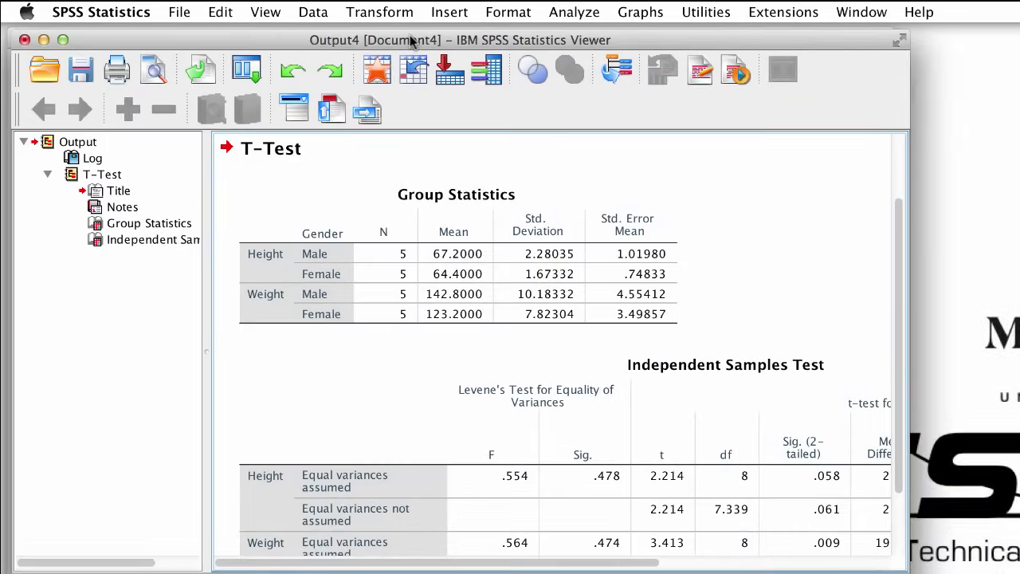
click(435, 247)
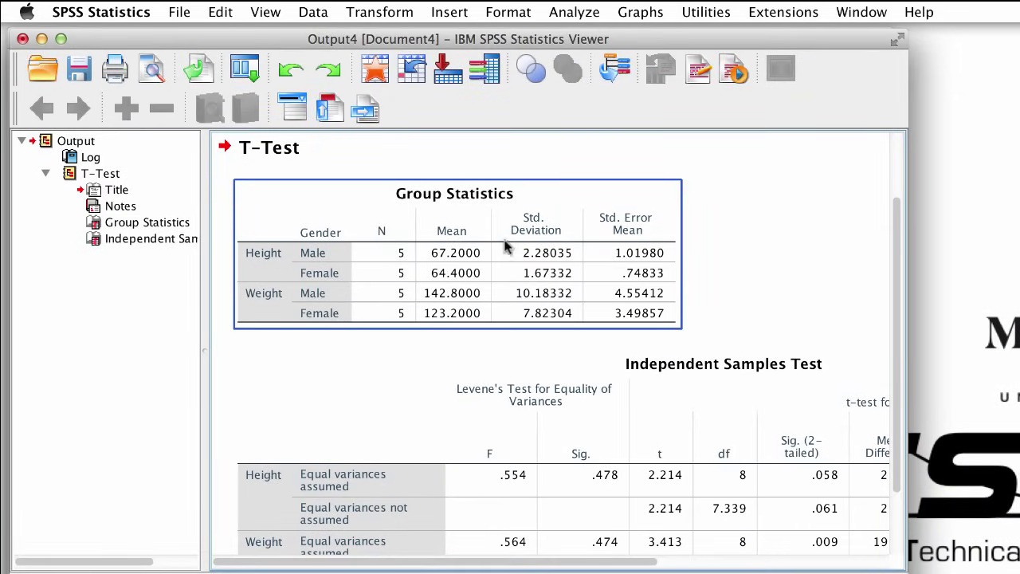
click(462, 267)
click(489, 345)
click(434, 338)
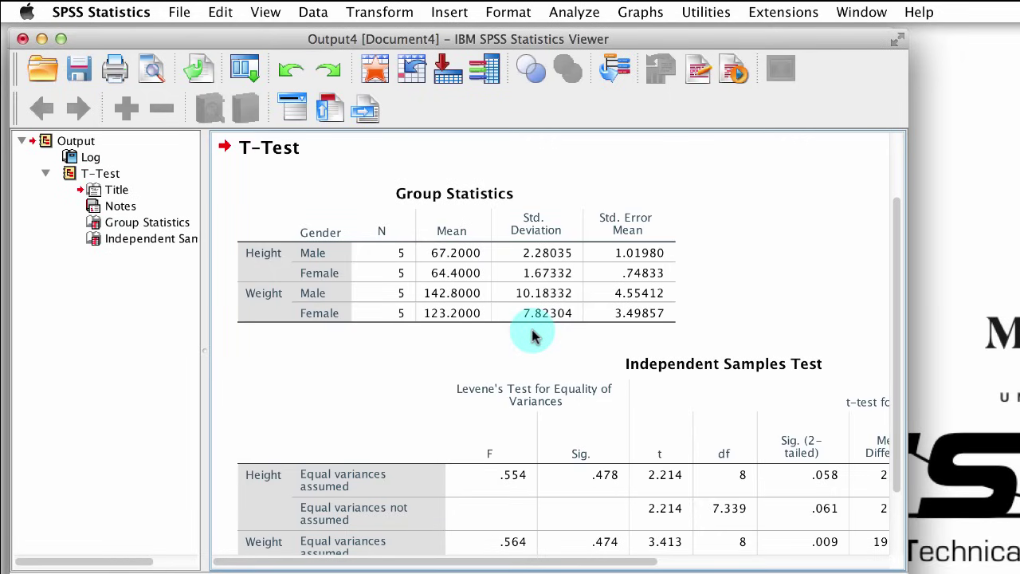
Step: Scroll down and right to reveal Height t 2.214, Sig. .058 and Weight t 3.413, Sig. .009
scroll(652, 343, down, 3)
click(652, 343)
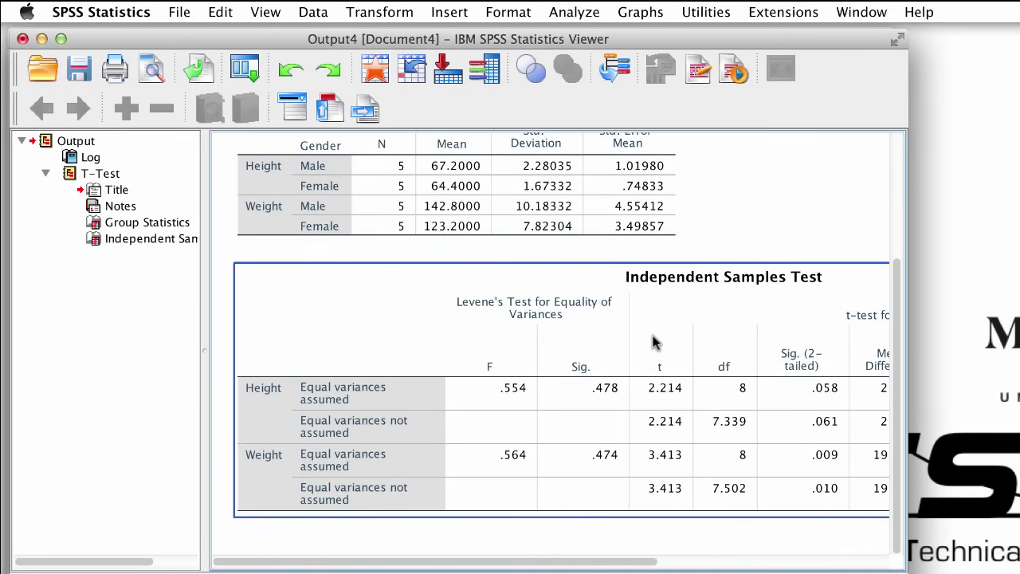
scroll(764, 351, right, 10)
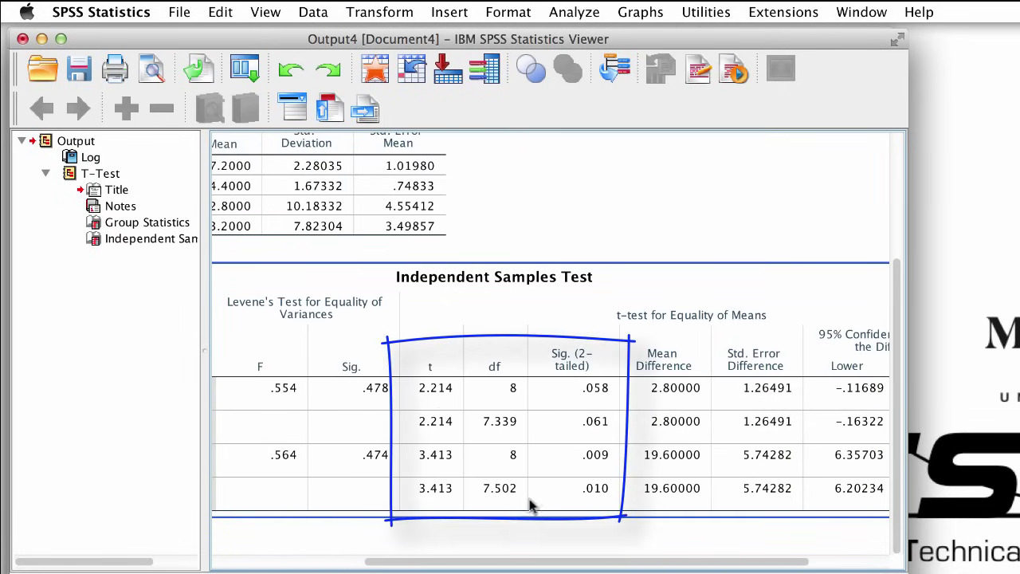
click(506, 533)
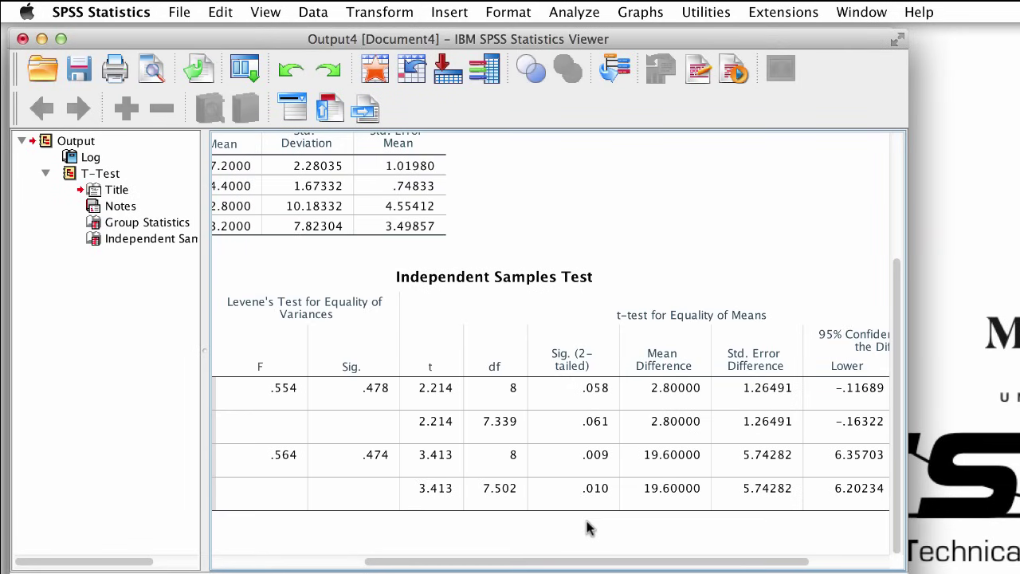
Step: Scroll back left so the Height and Weight labels show beside Levene's Sig. .478 and .474
scroll(586, 528, left, 5)
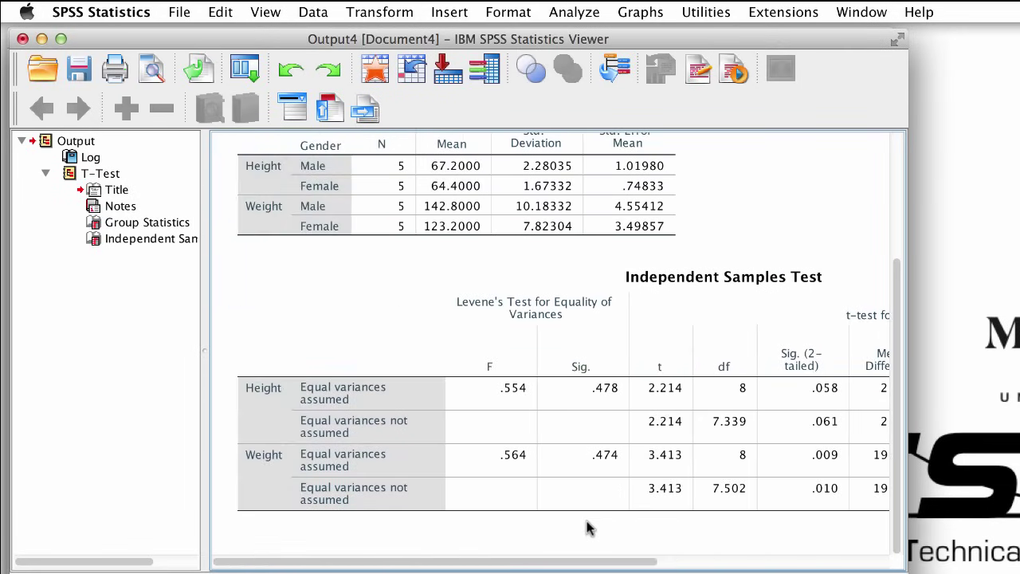